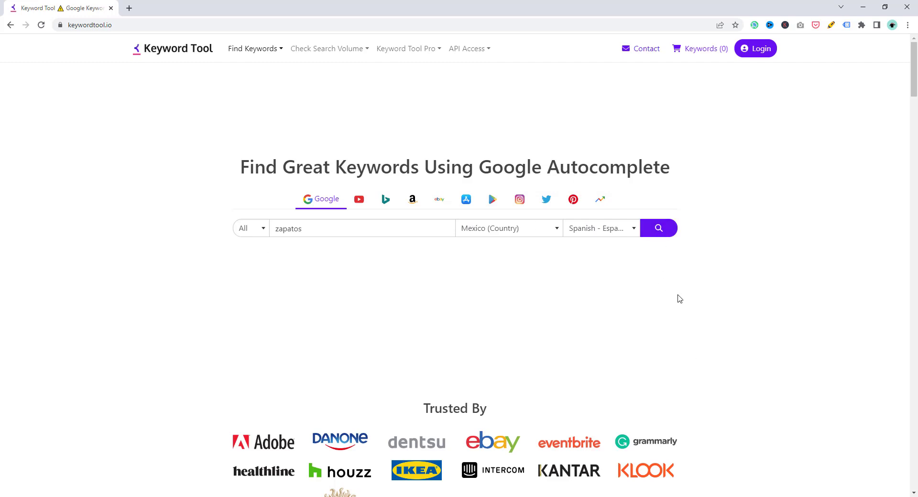
Search Google keywords for "zapatos" with Mexico and Spanish as country and language, and get the YouTube keywords for the same term.
left_click(659, 230)
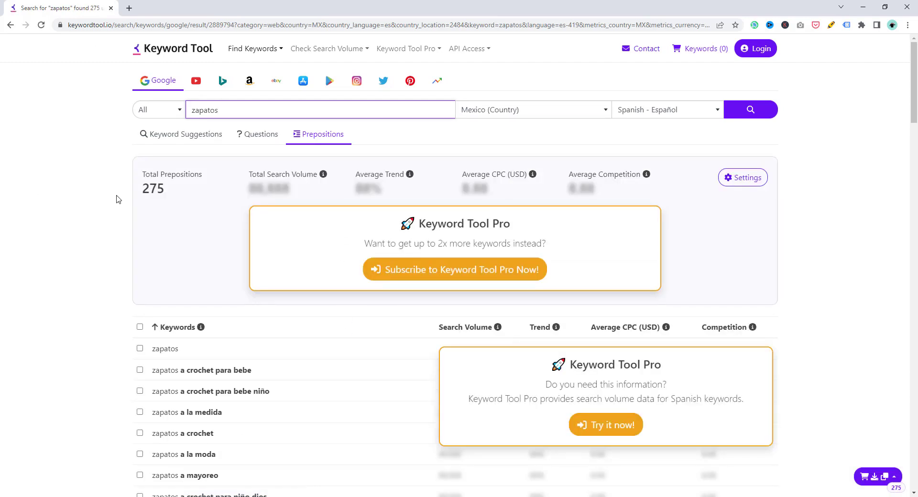
left_click(201, 82)
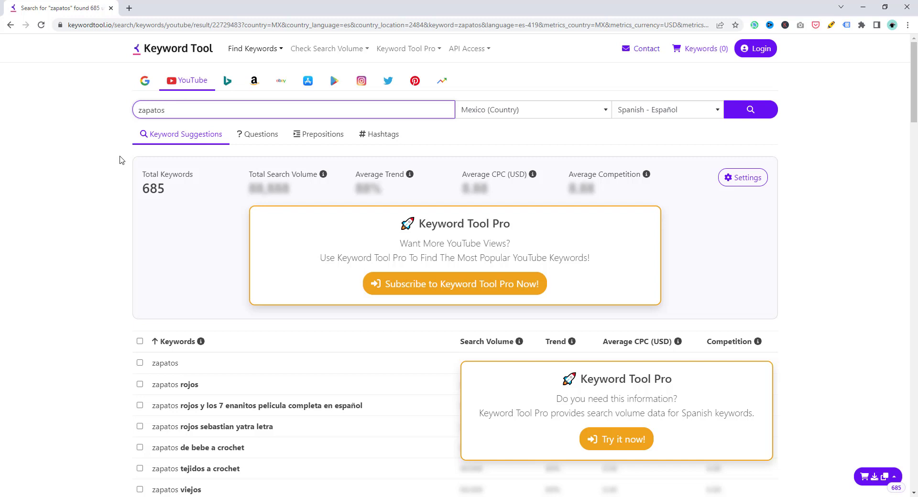
Show the YouTube question keywords for "zapatos" and look through the list.
left_click(253, 134)
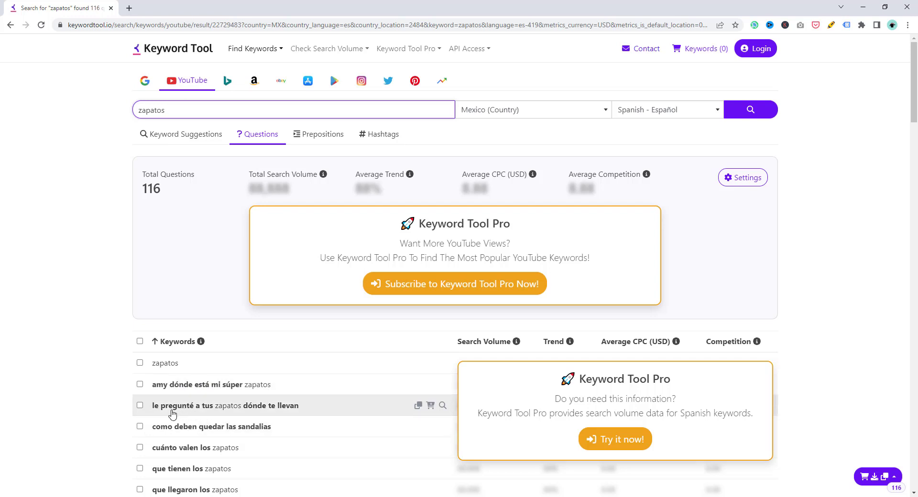
scroll(323, 411, "down", 3)
scroll(221, 235, "up", 3)
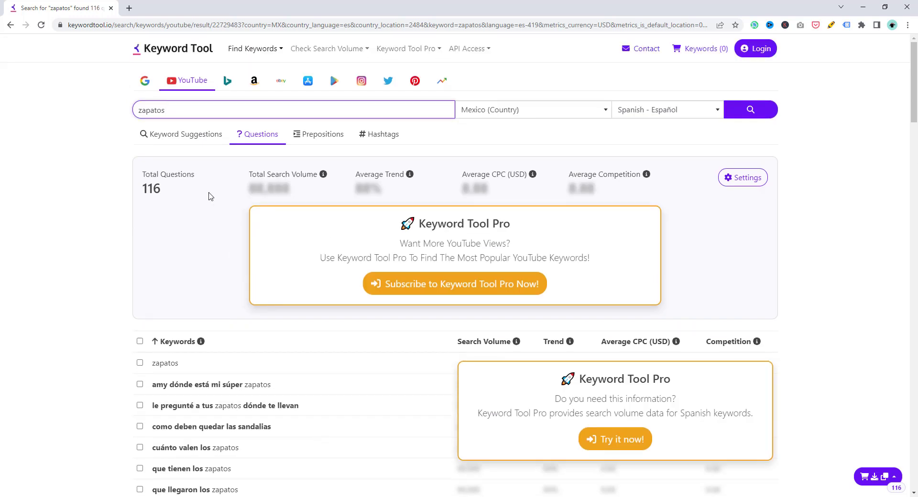
Look through the YouTube preposition keywords for "zapatos" and display the related hashtags.
left_click(326, 135)
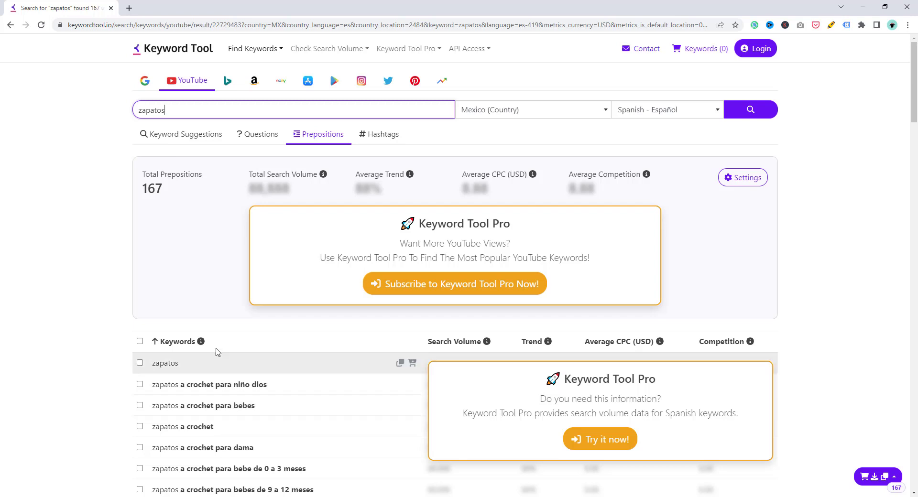
scroll(246, 437, "down", 3)
scroll(247, 434, "up", 1)
scroll(143, 123, "up", 2)
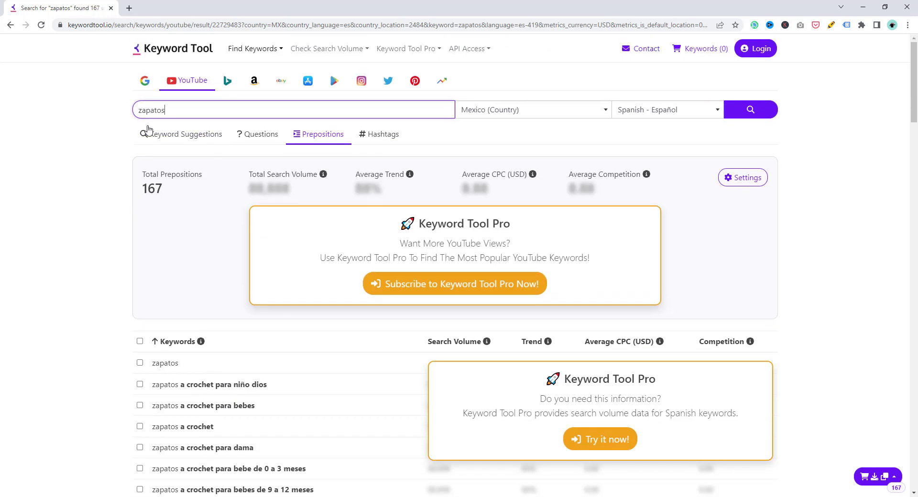
left_click(369, 135)
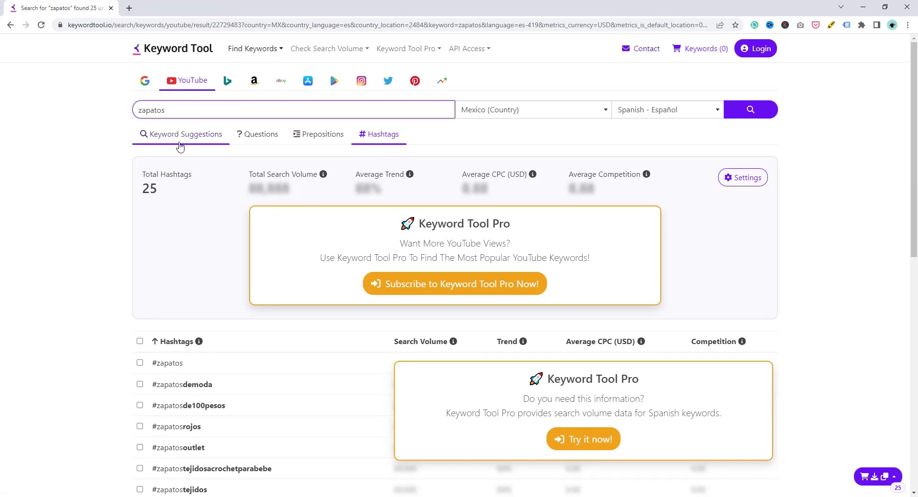
Switch the keyword source to Amazon and examine its keyword suggestions for "zapatos".
left_click(254, 82)
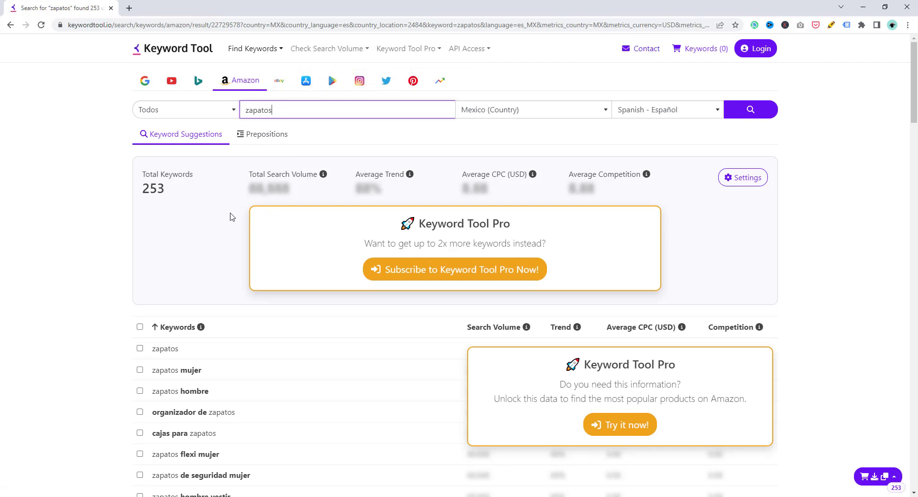
scroll(214, 330, "down", 2)
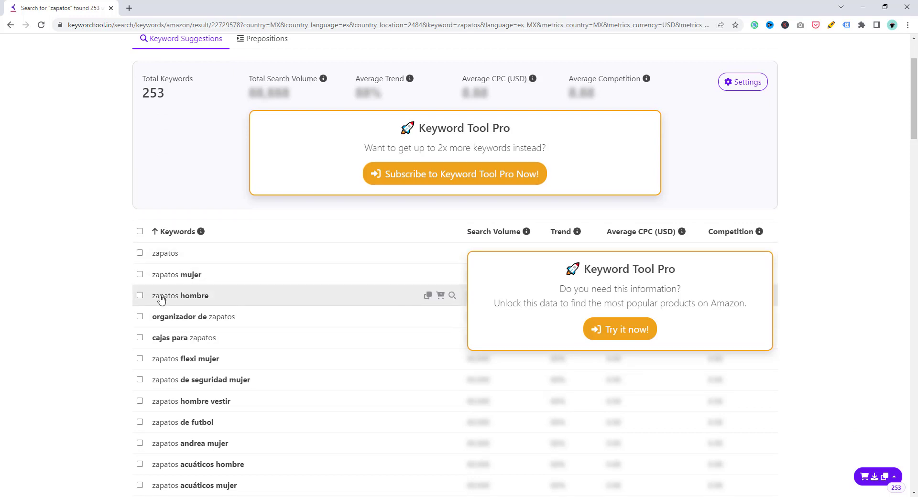
scroll(249, 282, "up", 2)
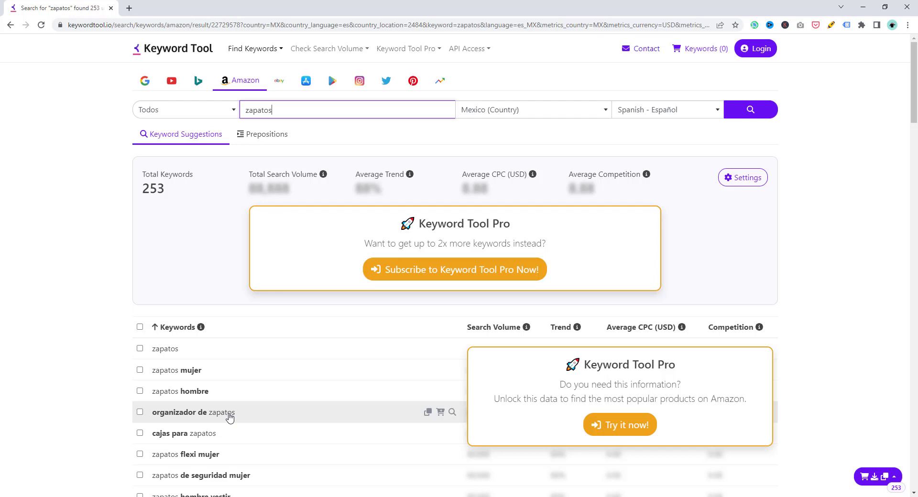
Return to the Google keyword suggestions for "zapatos" and look through the list of keywords and their metric columns.
left_click(145, 85)
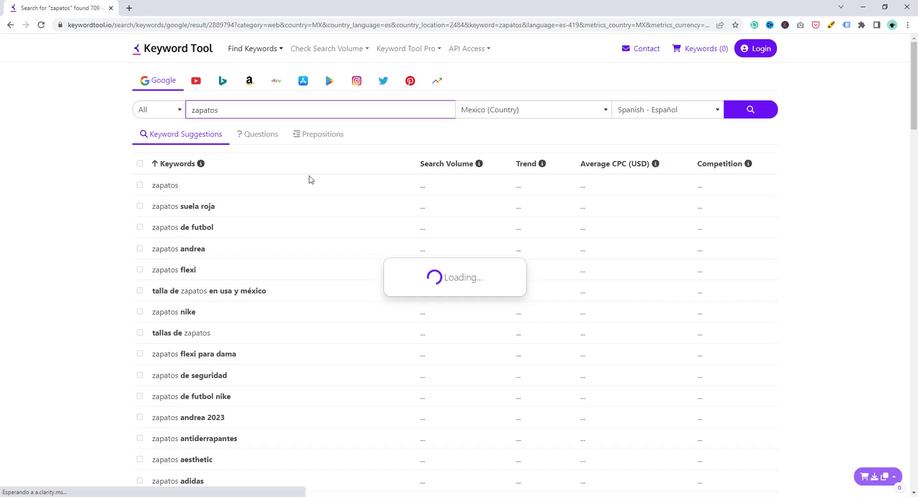
scroll(163, 188, "down", 2)
scroll(231, 151, "up", 2)
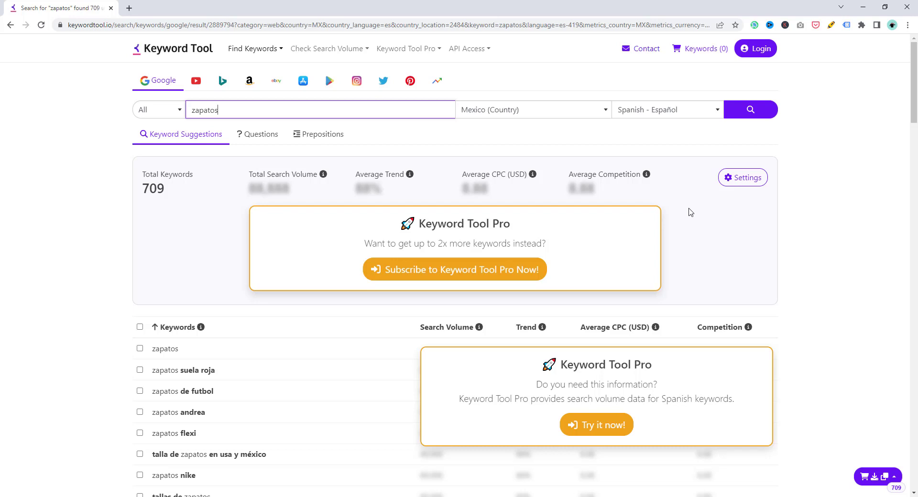
scroll(690, 276, "down", 4)
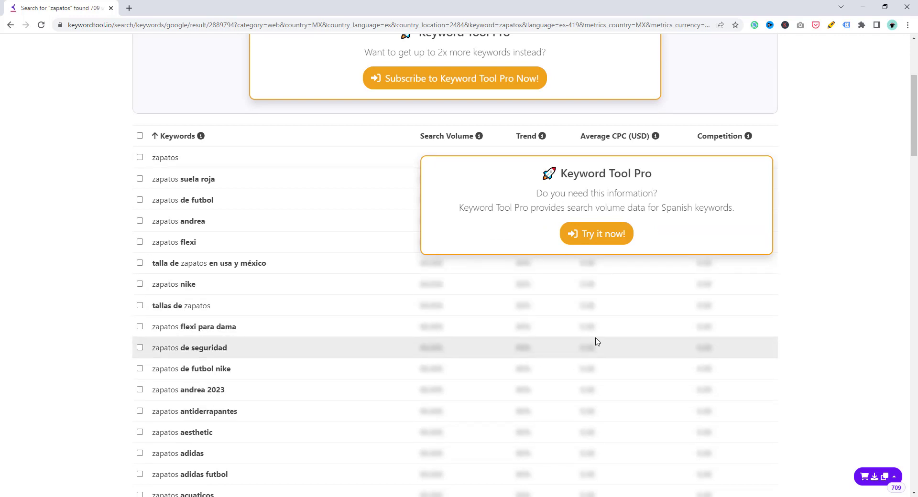
scroll(596, 340, "up", 2)
scroll(596, 338, "down", 3)
scroll(596, 340, "down", 9)
scroll(597, 340, "up", 7)
scroll(597, 342, "up", 7)
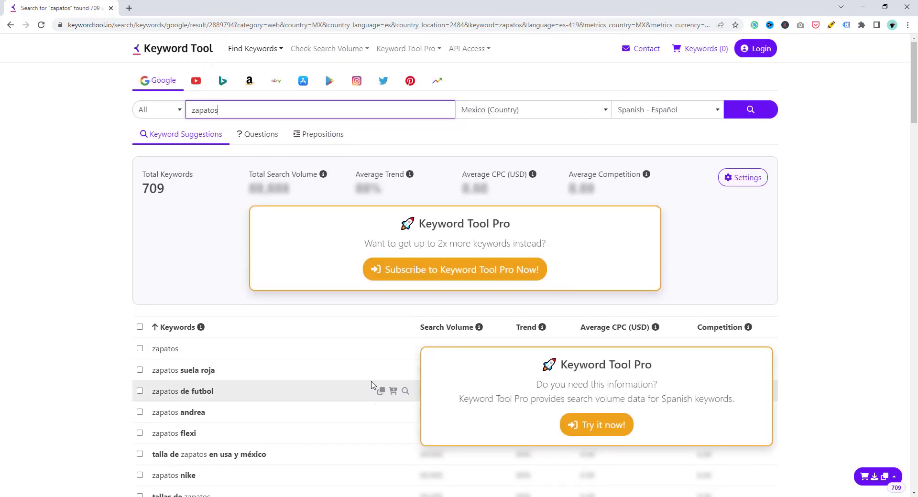
scroll(515, 458, "down", 2)
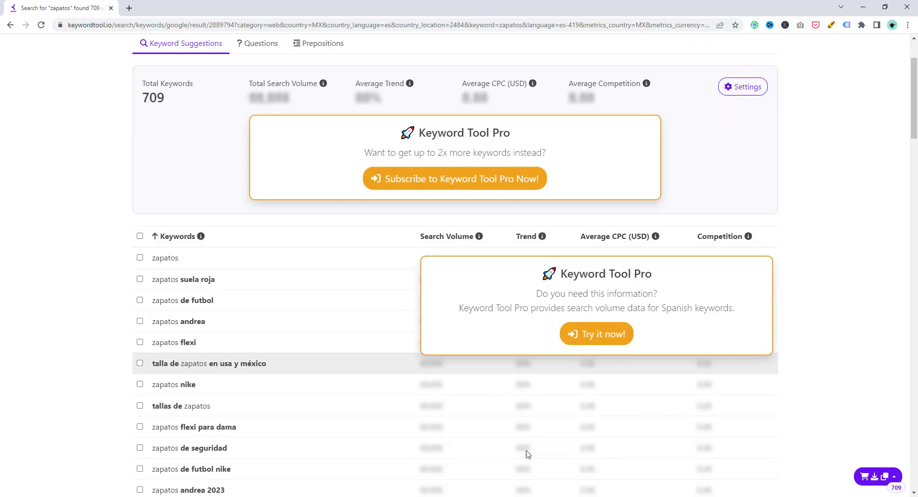
scroll(282, 392, "up", 2)
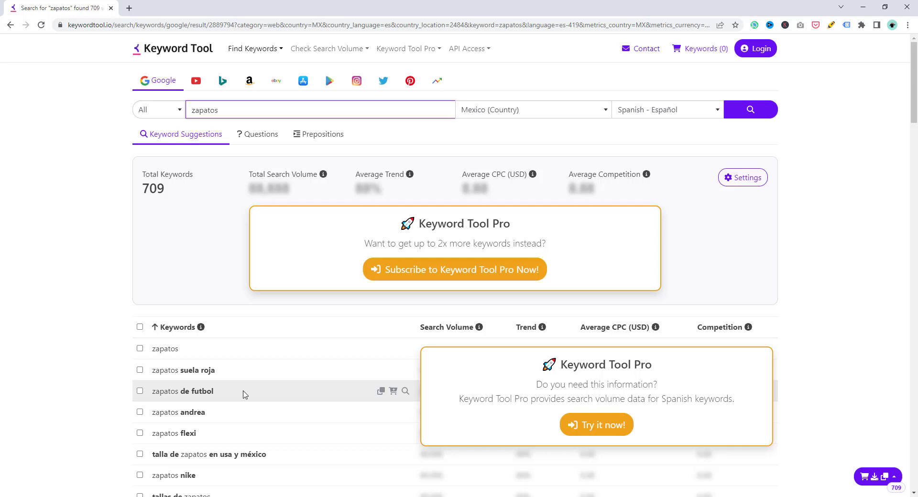
Select all Google keyword suggestions for "zapatos" and open the copy and export options.
left_click(139, 327)
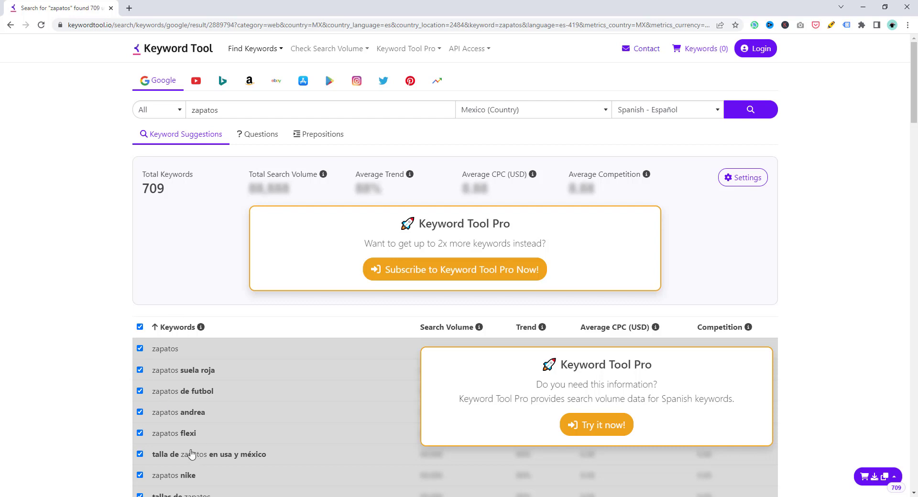
left_click(876, 478)
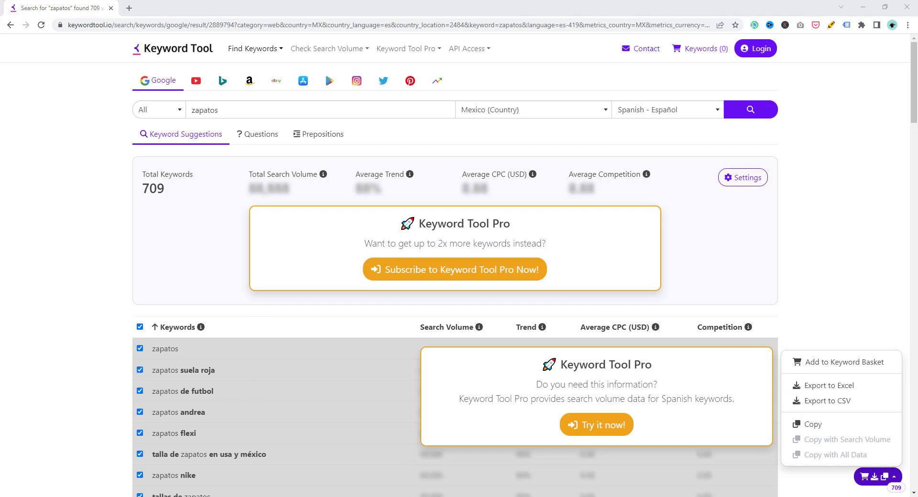
Switch to Google Sheets and examine the keywords collected in column A of the Emprender spreadsheet, from the last entry back to the first.
left_click_drag(225, 18, 249, 8)
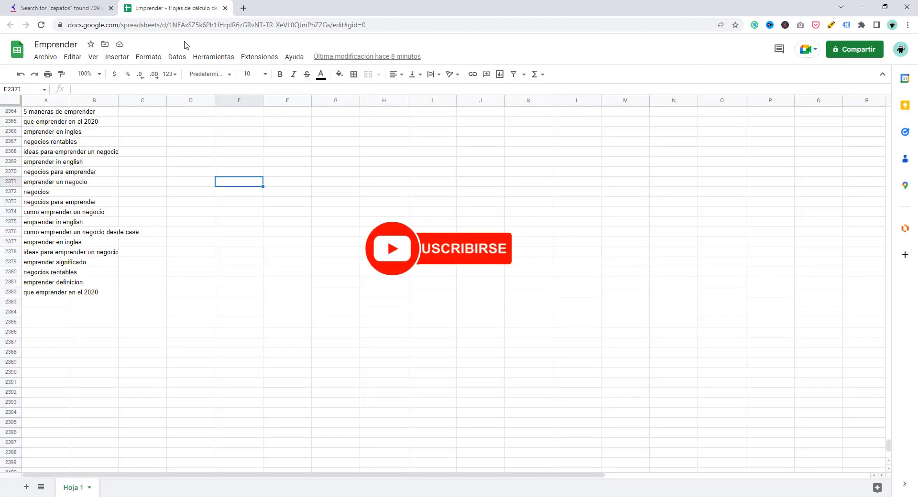
scroll(53, 194, "down", 3)
left_click(57, 196)
left_click(41, 151)
left_click(41, 143)
scroll(59, 230, "up", 4)
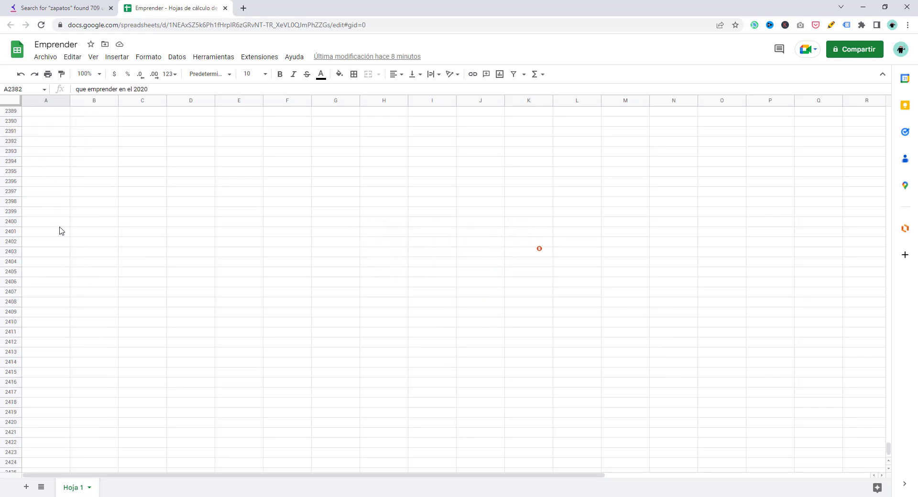
scroll(50, 320, "up", 2)
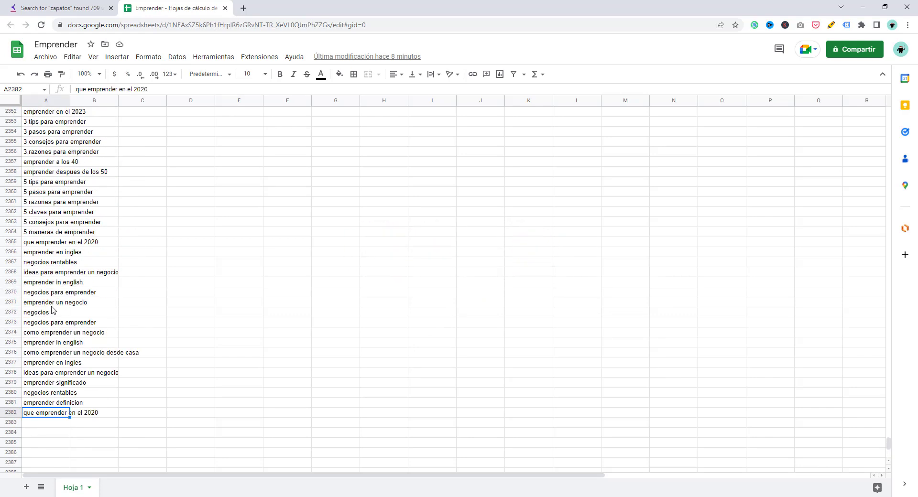
left_click(59, 305)
key("ctrl+Up")
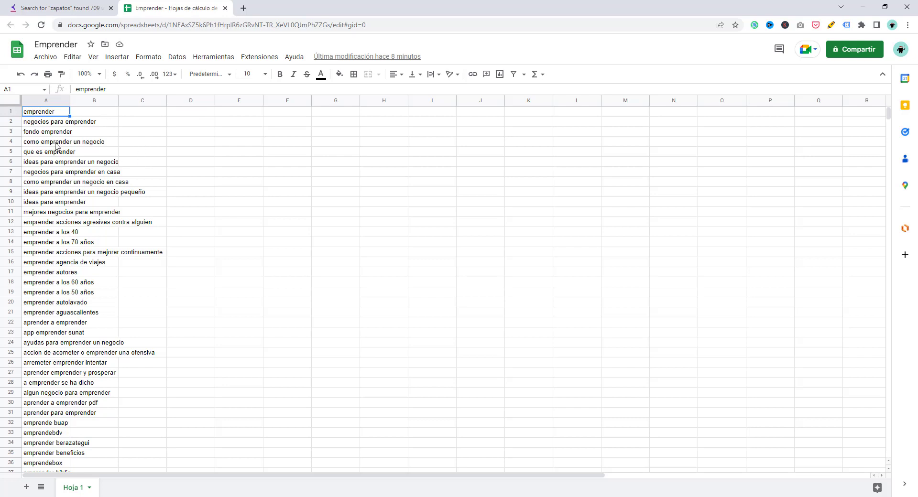
left_click(80, 374)
left_click(60, 393)
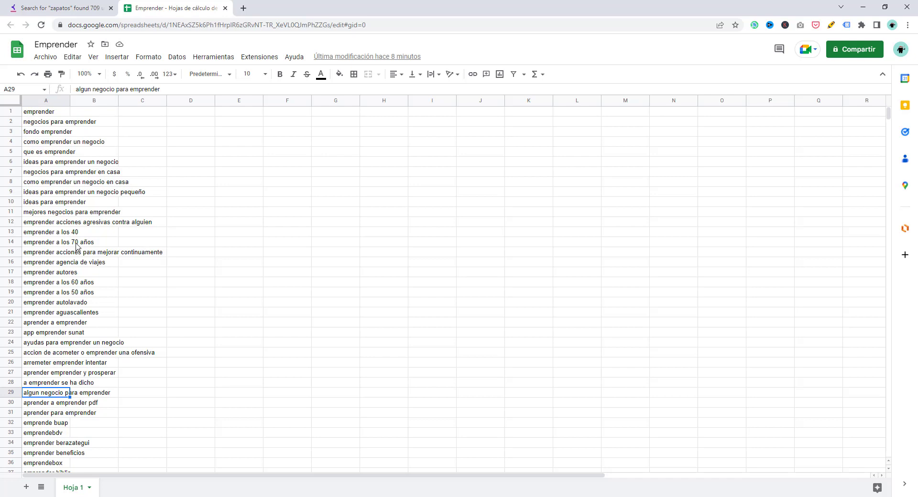
Switch back to Keyword Tool and review the selected Google keyword suggestions for "zapatos".
left_click(55, 8)
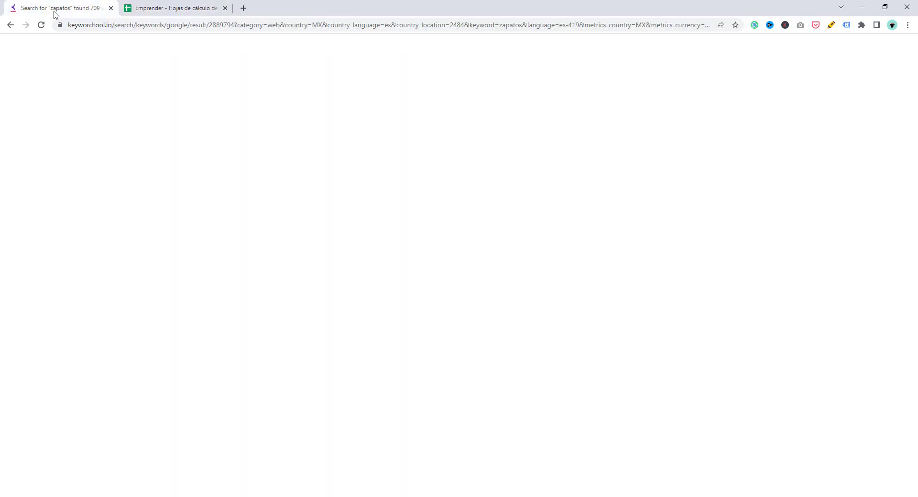
left_click(118, 393)
scroll(119, 392, "down", 4)
scroll(119, 393, "up", 5)
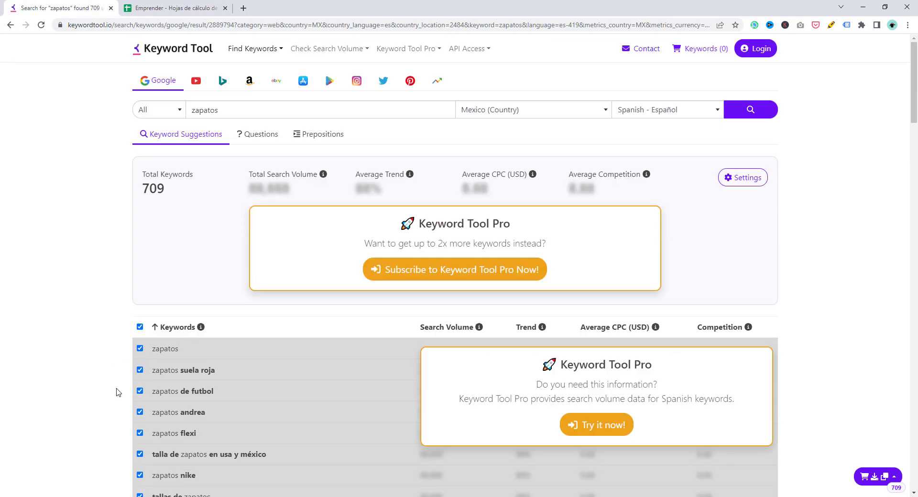